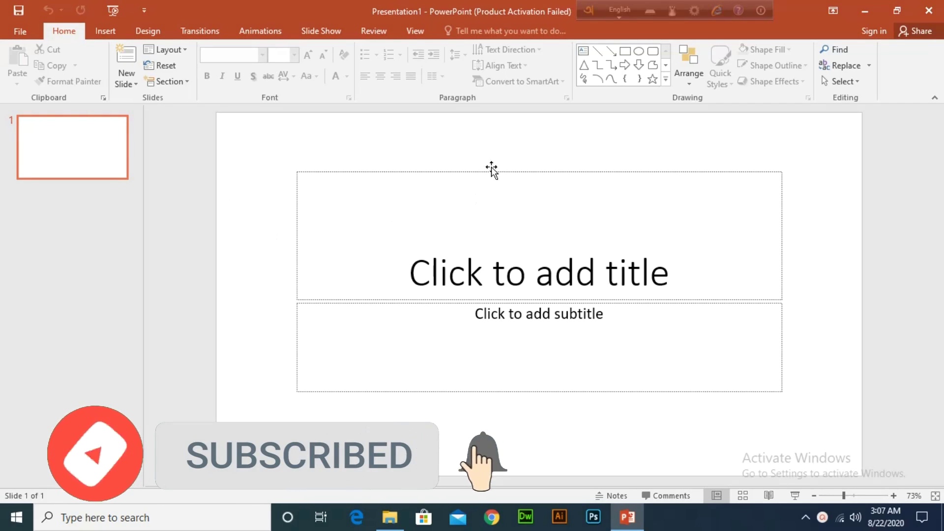
# Step: Go to File > New and scroll the template gallery (Blank Presentation, Wood Type, Ion Boardroom) down and back up
pyautogui.click(22, 29)
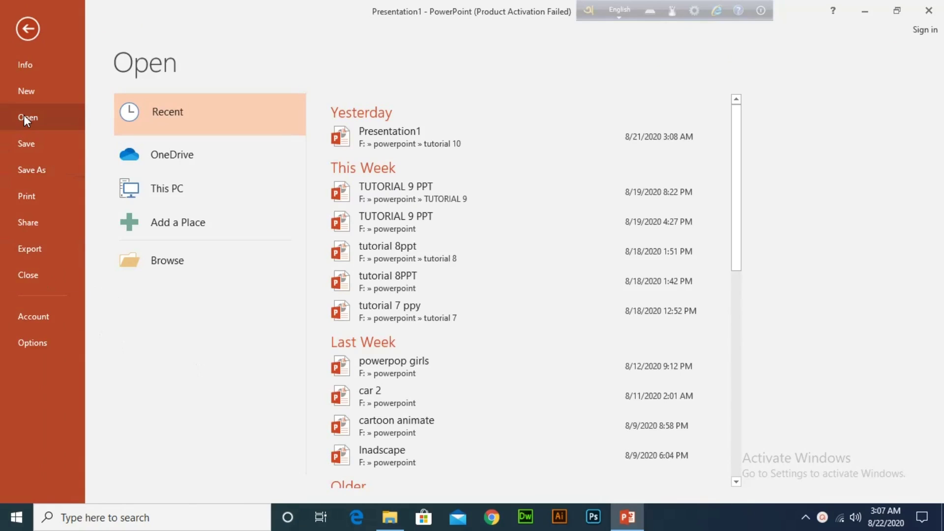
pyautogui.click(31, 96)
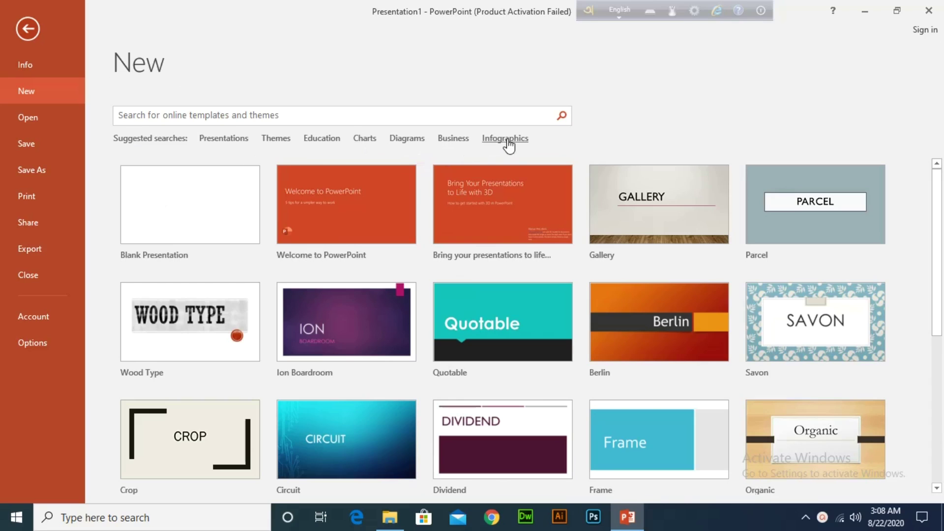
pyautogui.moveTo(190, 331)
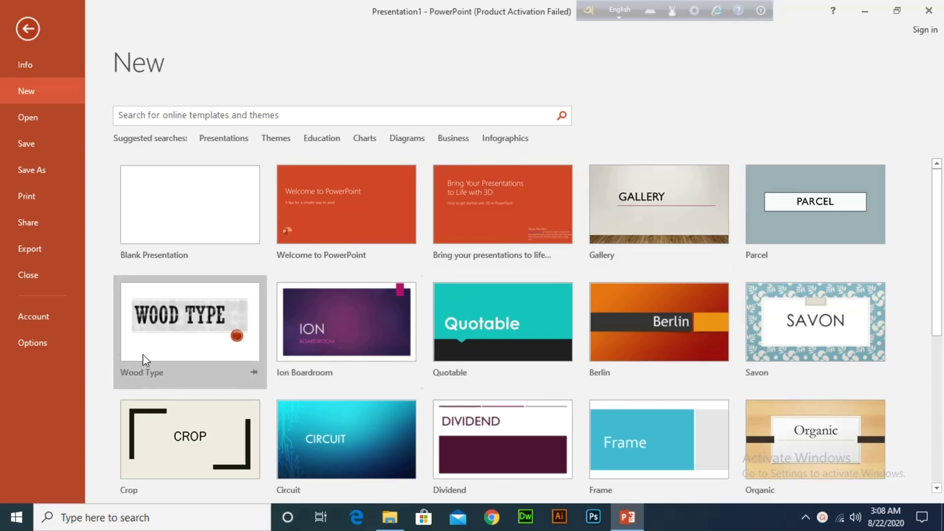
pyautogui.scroll(-2, 367, 344)
pyautogui.scroll(-3, 369, 348)
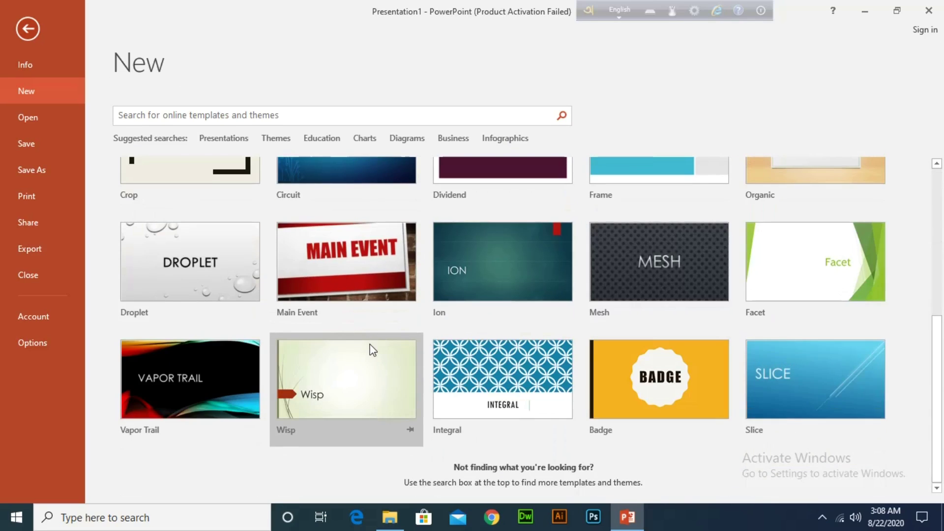
pyautogui.scroll(2, 372, 348)
pyautogui.scroll(2, 369, 343)
pyautogui.scroll(1, 370, 344)
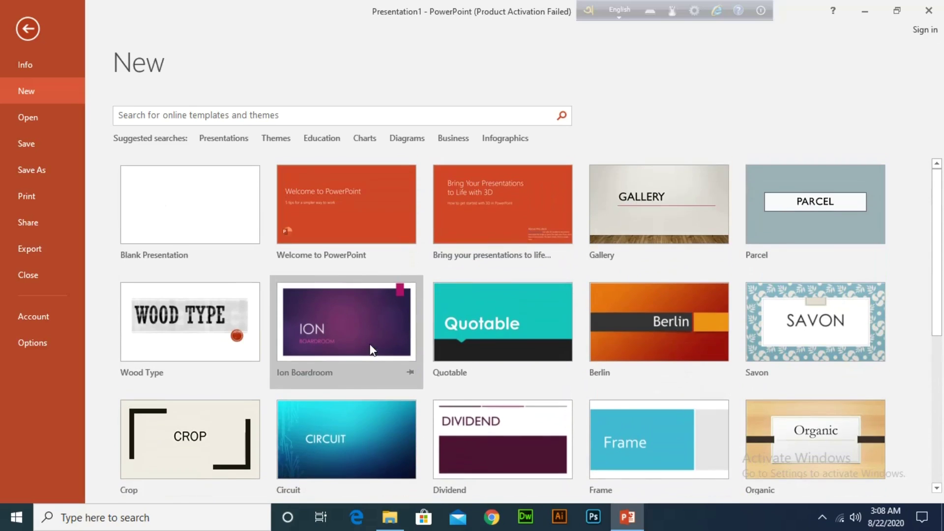
# Step: Preview and dismiss Ion Boardroom, then create Presentation2 from the Dividend template
pyautogui.click(343, 336)
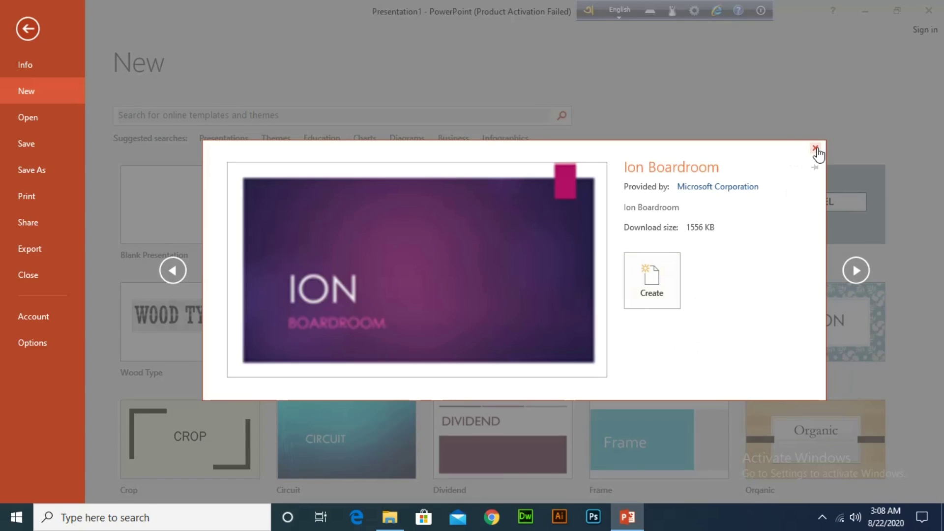
pyautogui.click(814, 148)
pyautogui.scroll(-1, 190, 326)
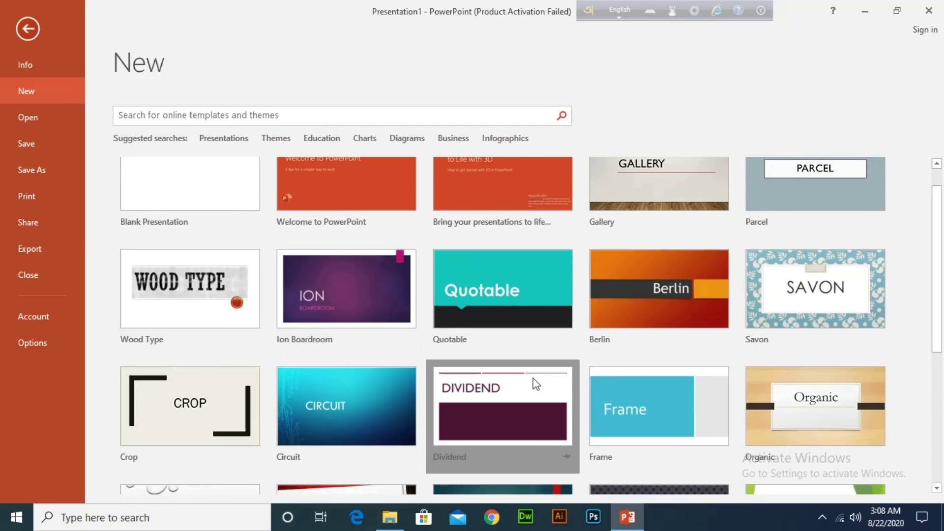
pyautogui.click(535, 383)
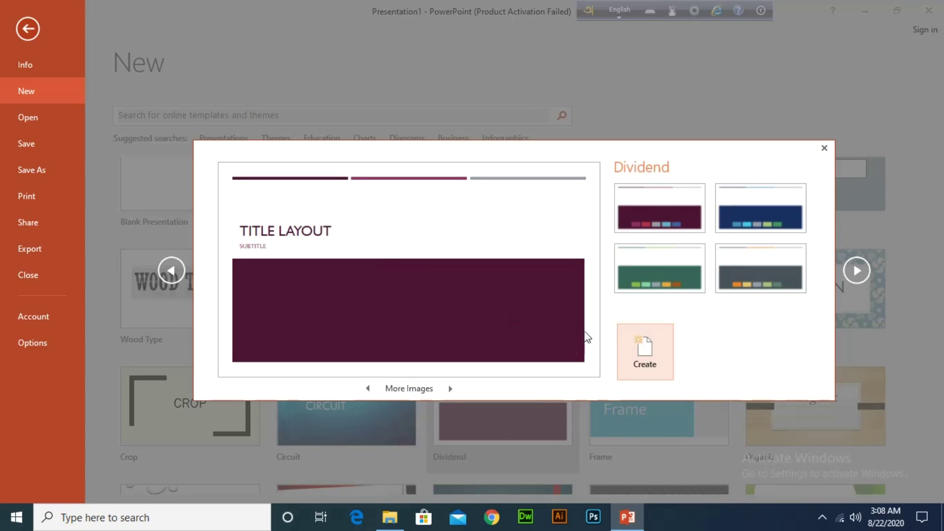
pyautogui.click(641, 347)
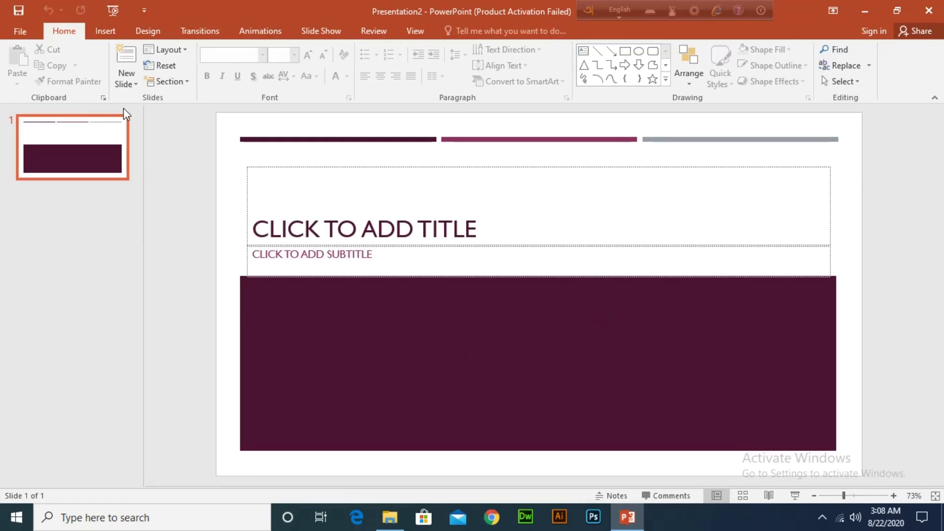
pyautogui.click(130, 85)
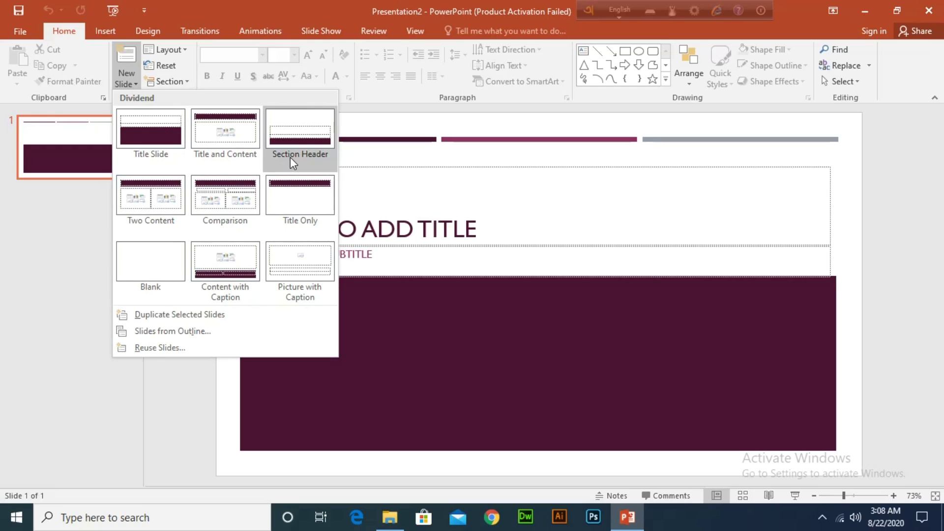
pyautogui.click(150, 133)
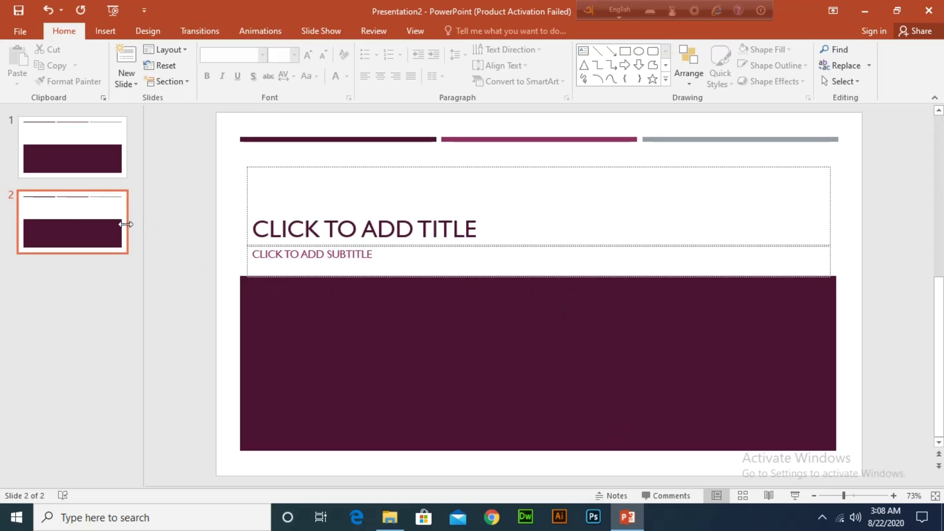
pyautogui.click(87, 210)
pyautogui.press('Delete')
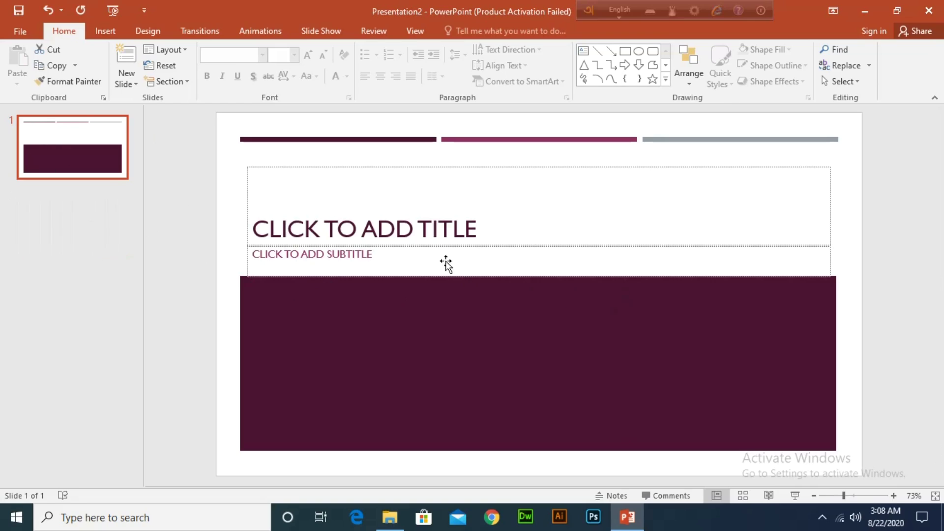
# Step: Reopen the New template gallery, scroll through it, and focus the online template search box
pyautogui.click(21, 29)
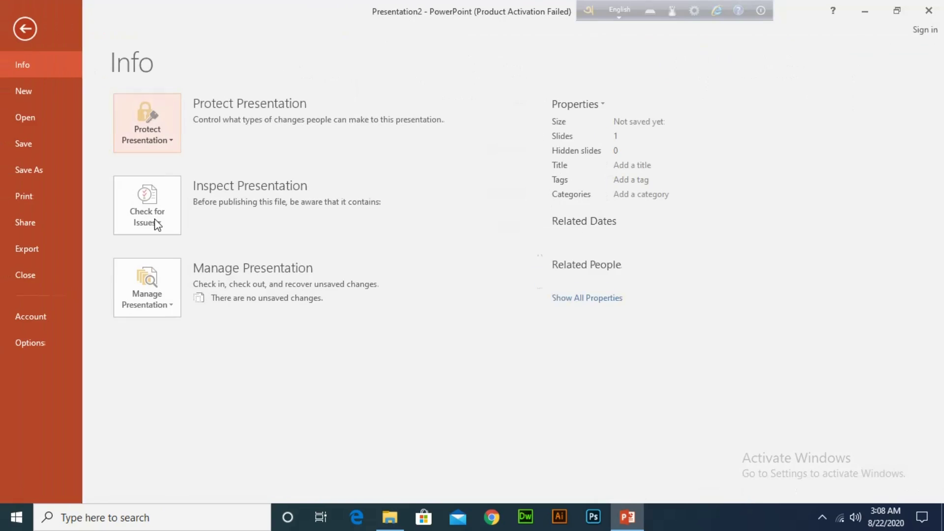
pyautogui.click(37, 90)
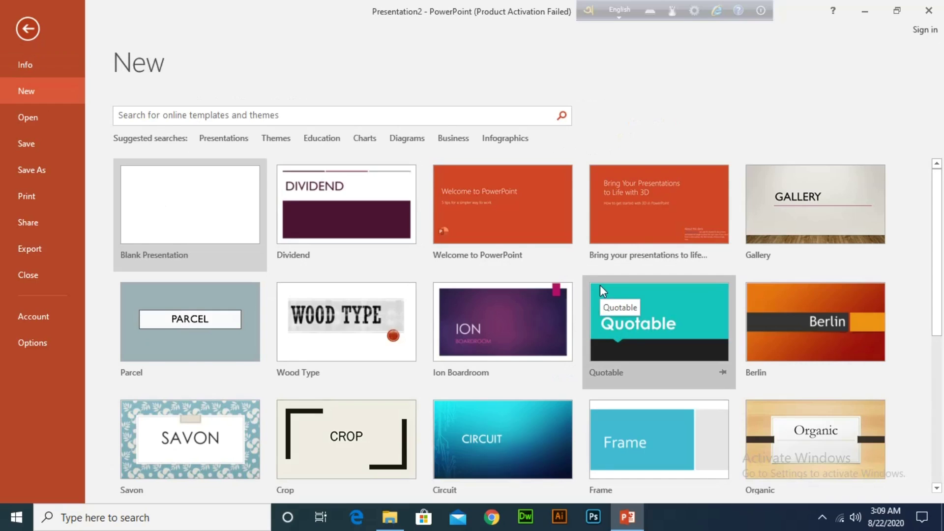
pyautogui.scroll(-3, 600, 285)
pyautogui.scroll(-3, 600, 285)
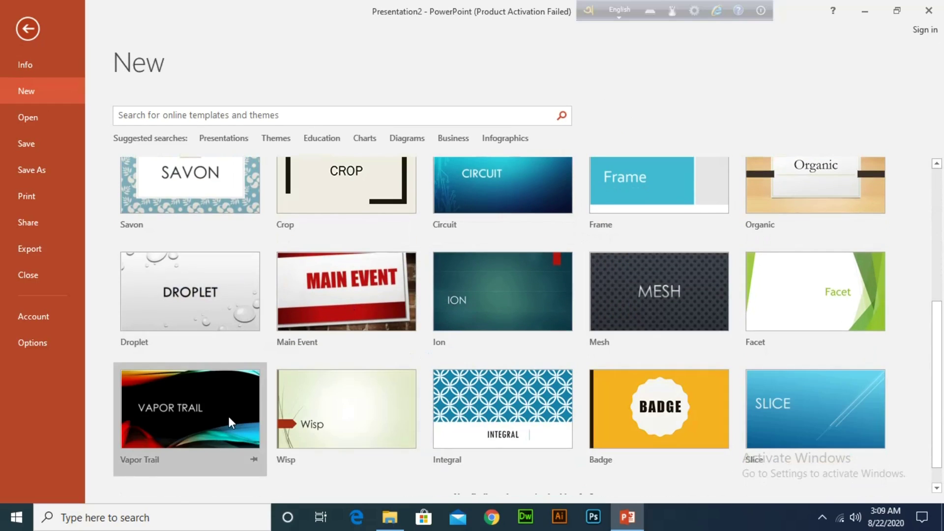
pyautogui.scroll(-1, 737, 407)
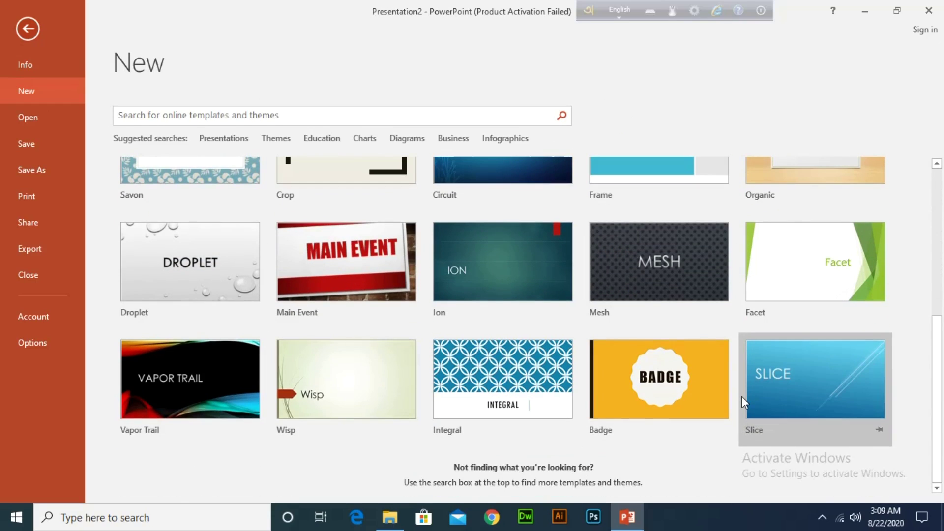
pyautogui.scroll(3, 404, 338)
pyautogui.scroll(2, 404, 337)
pyautogui.scroll(2, 404, 338)
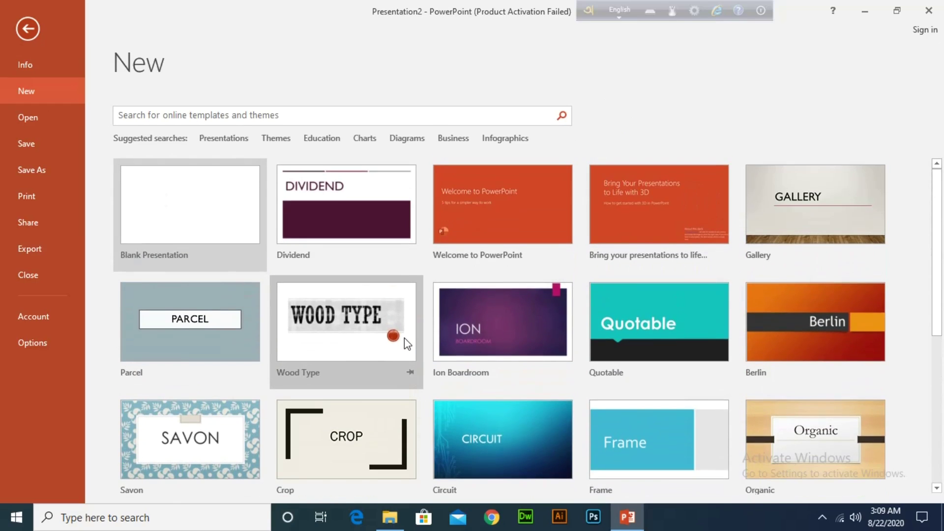
pyautogui.click(173, 115)
pyautogui.write('business')
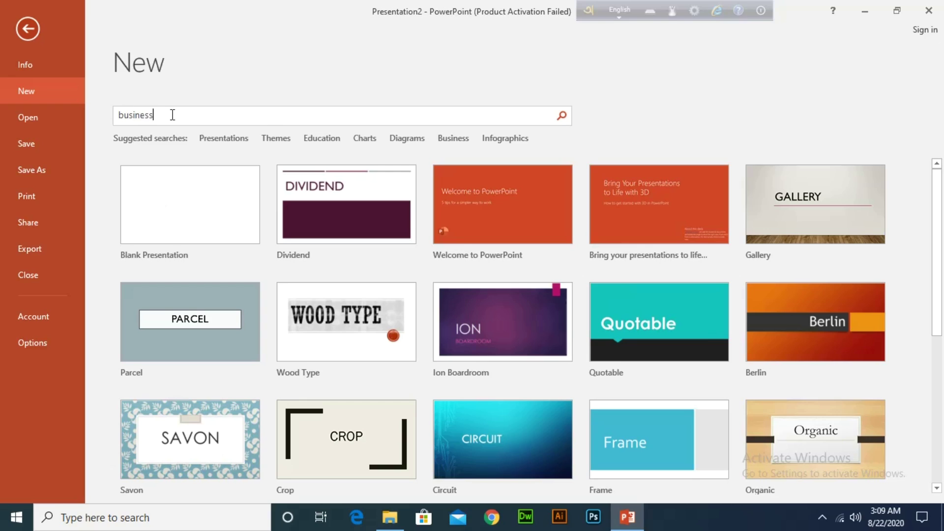
# Step: Run the business template search and preview, then close, the Blue spheres template
pyautogui.press('Return')
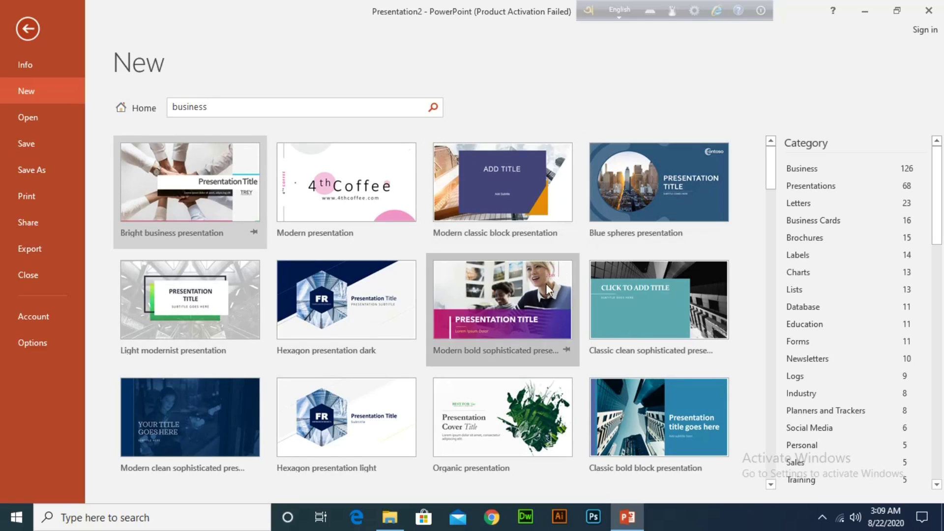
pyautogui.click(689, 209)
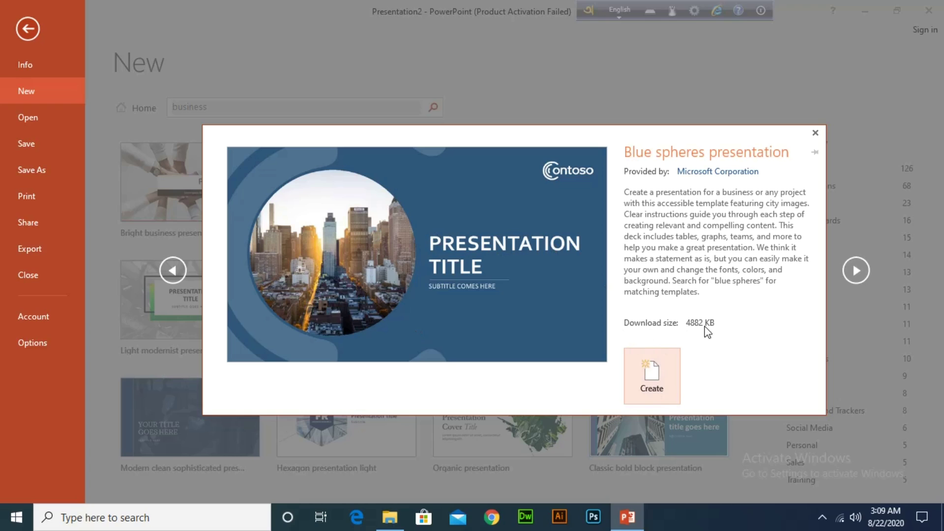
pyautogui.click(815, 133)
# Step: Preview and close the Organic template, then return to the Dividend title slide
pyautogui.scroll(-3, 468, 250)
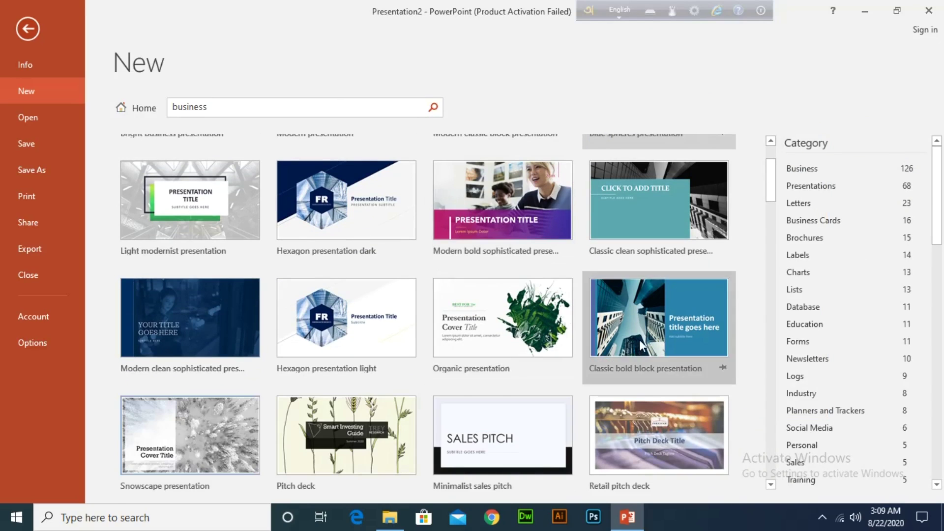
pyautogui.click(539, 336)
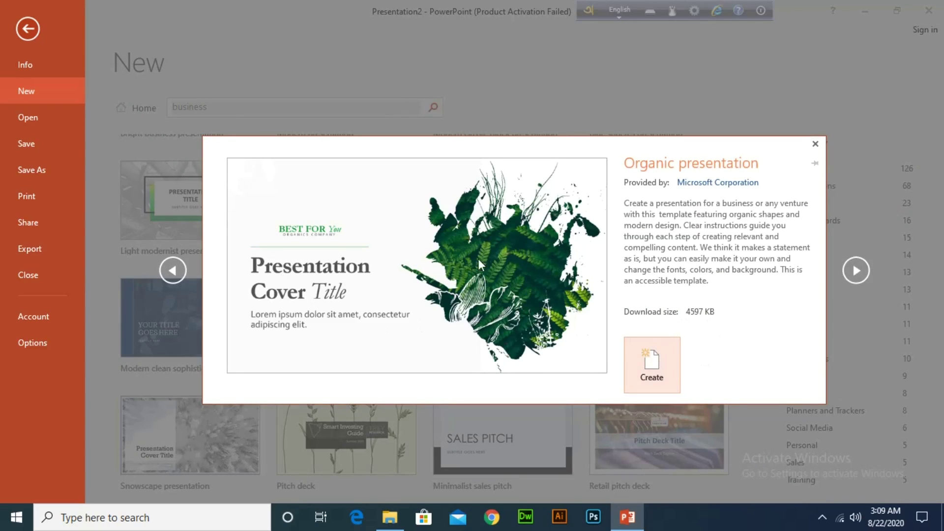
pyautogui.click(815, 144)
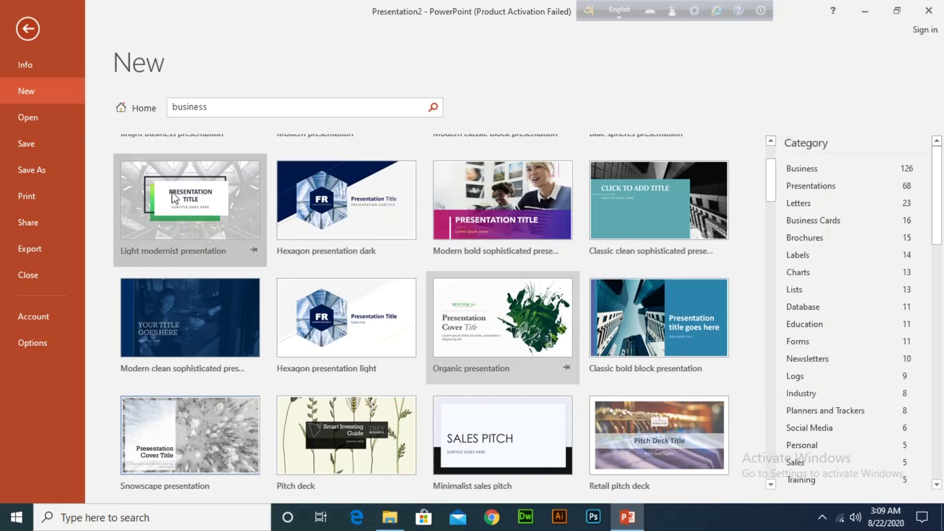
pyautogui.click(25, 28)
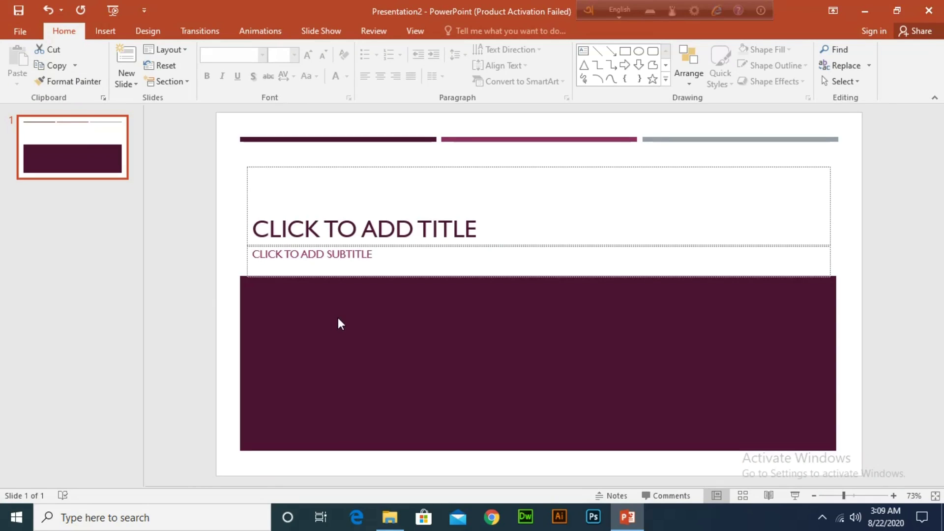
# Step: Show the Info page, then the Open page listing recent files like Presentation1 and TUTORIAL 9 PPT
pyautogui.click(26, 31)
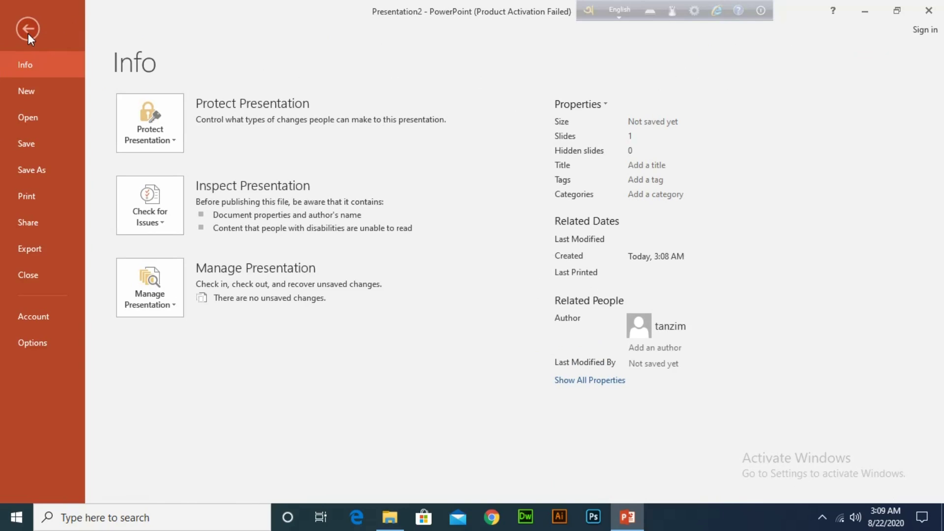
pyautogui.click(32, 116)
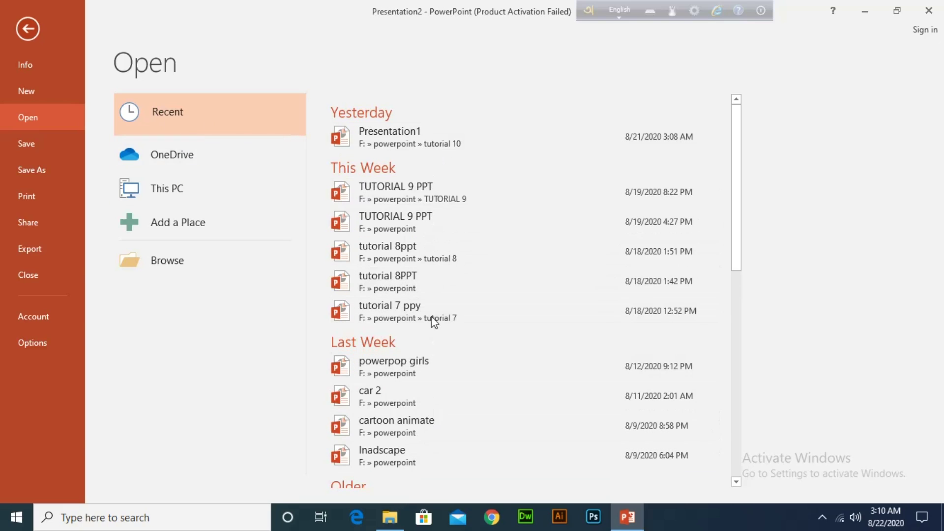
# Step: View the OneDrive, This PC and Add a Place locations, then browse the Documents folder
pyautogui.click(210, 164)
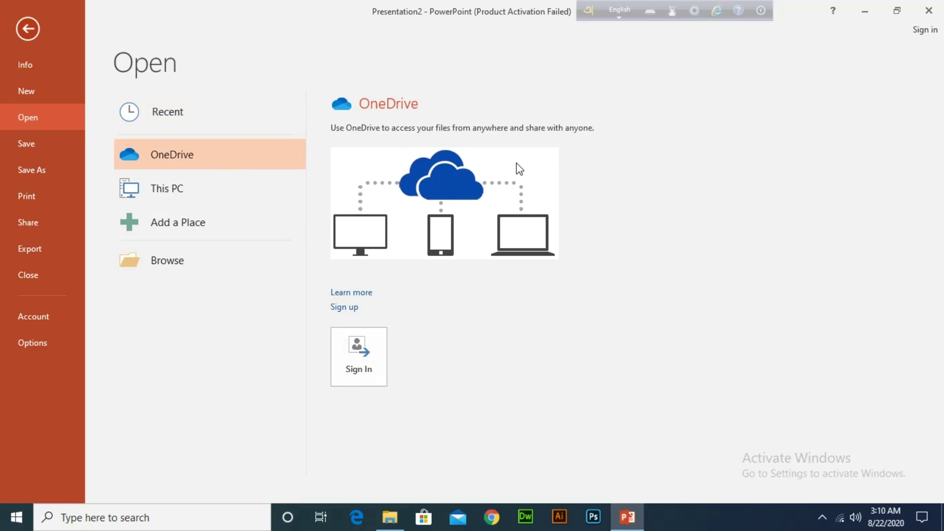
pyautogui.click(183, 185)
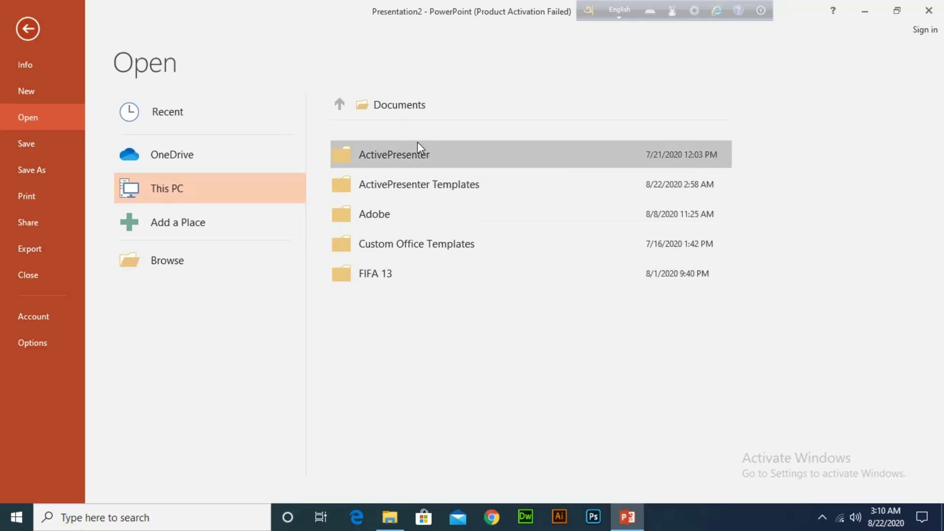
pyautogui.click(168, 228)
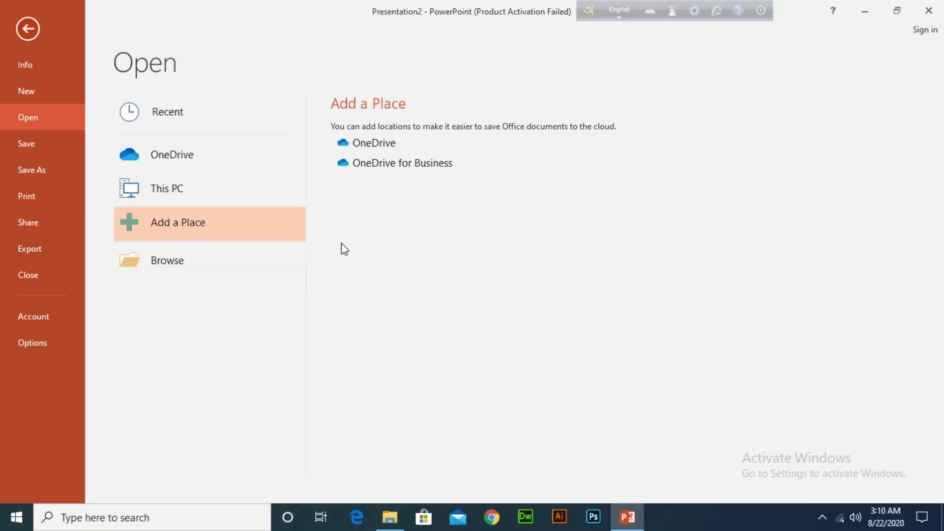
pyautogui.click(198, 274)
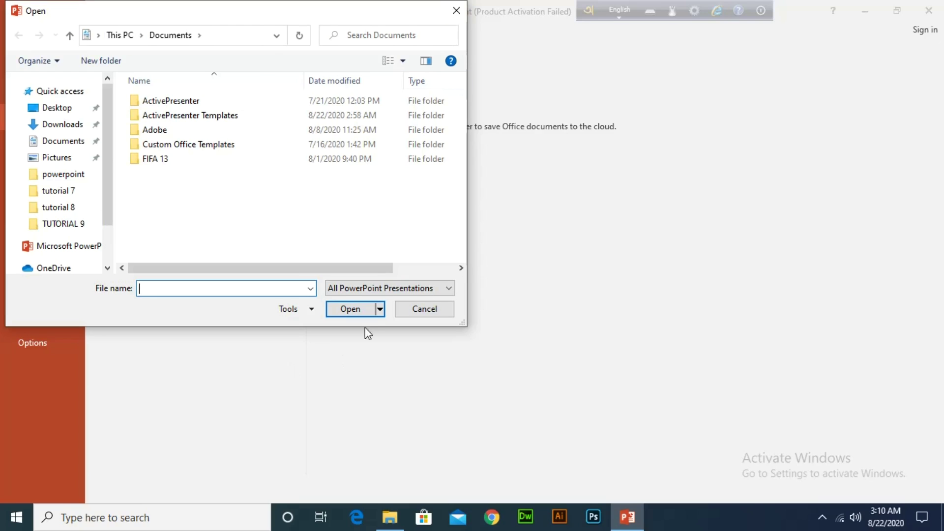
# Step: Select the ActivePresenter folder, then dismiss the Open dialog without opening any file
pyautogui.click(203, 104)
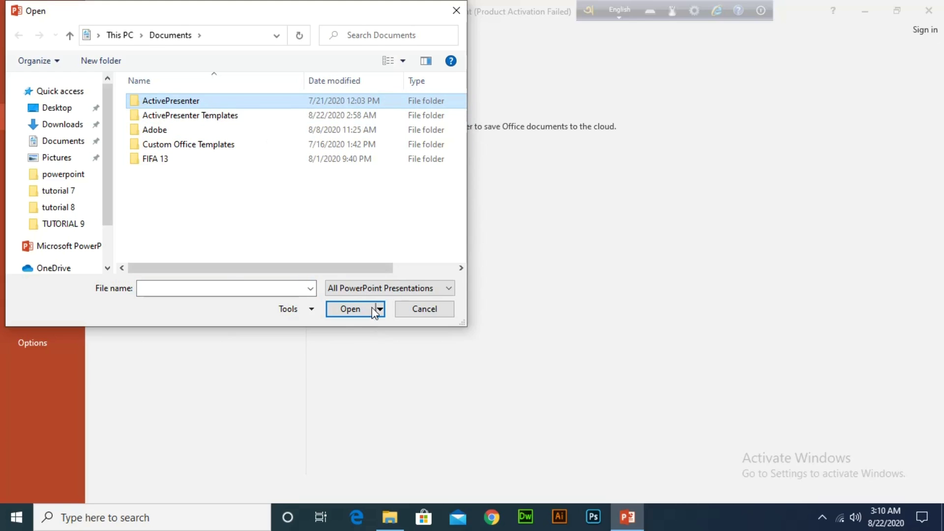
pyautogui.click(456, 10)
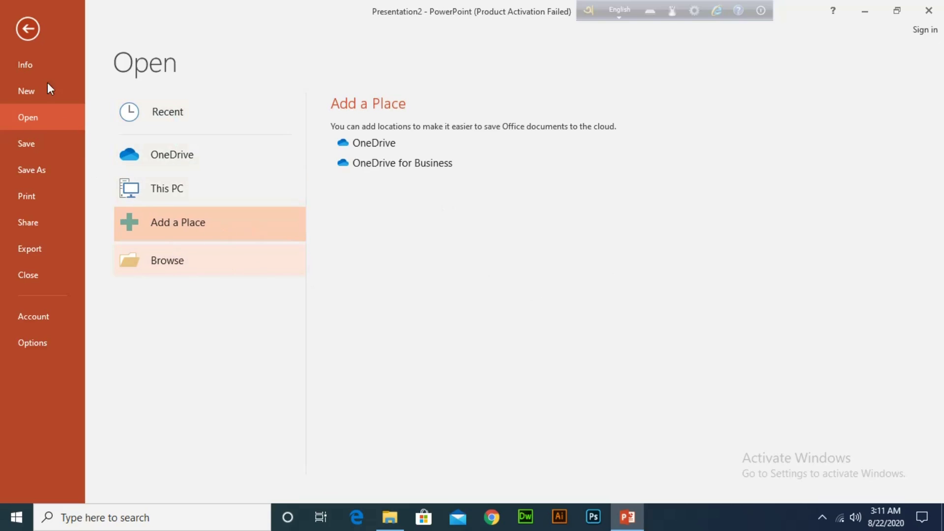
# Step: Go back to the Dividend title slide and briefly show, then hide, the tray's hidden icons
pyautogui.click(24, 21)
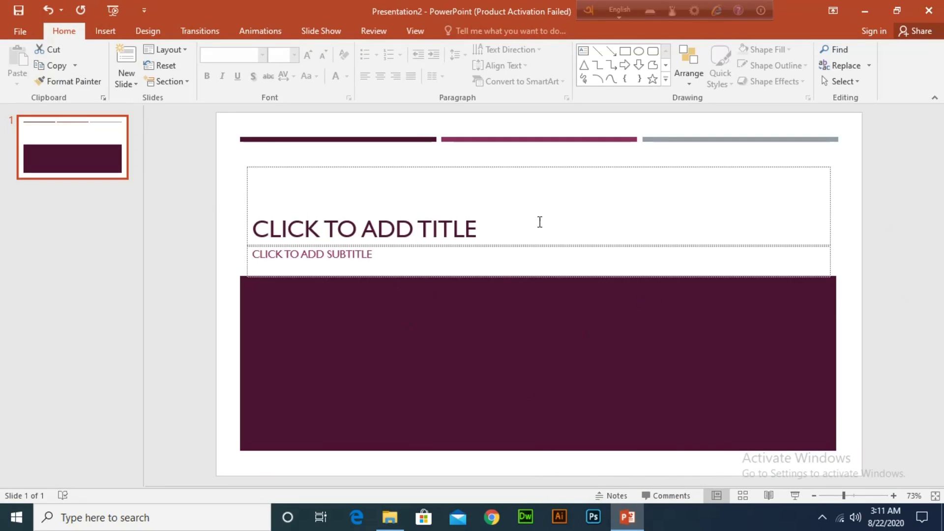
pyautogui.click(822, 520)
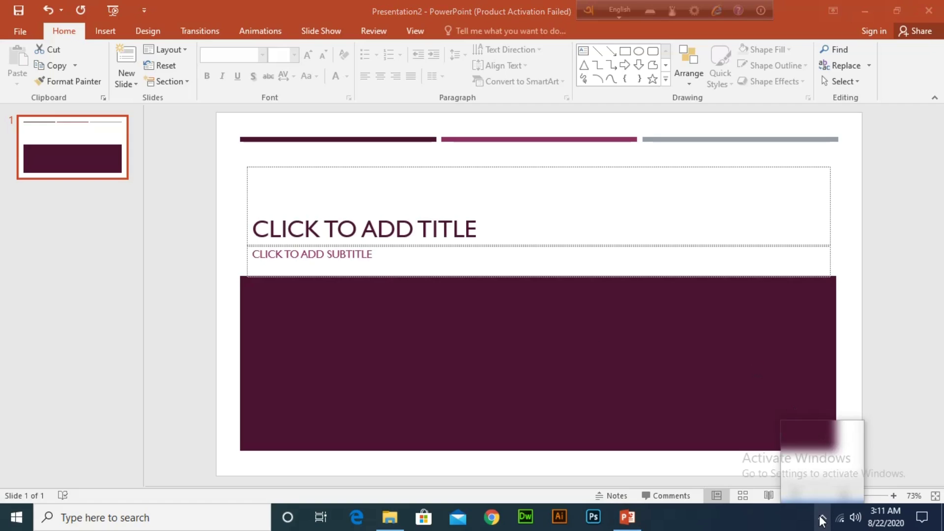
pyautogui.click(191, 301)
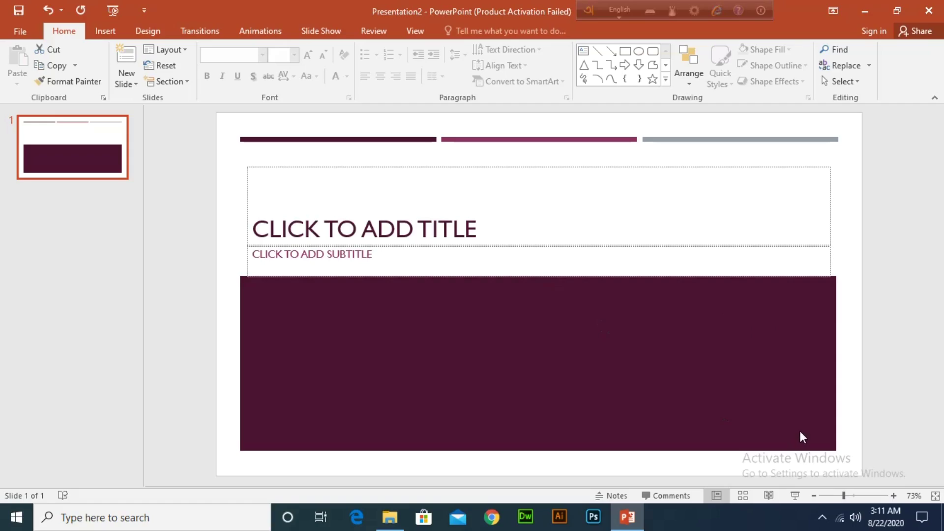
pyautogui.click(821, 517)
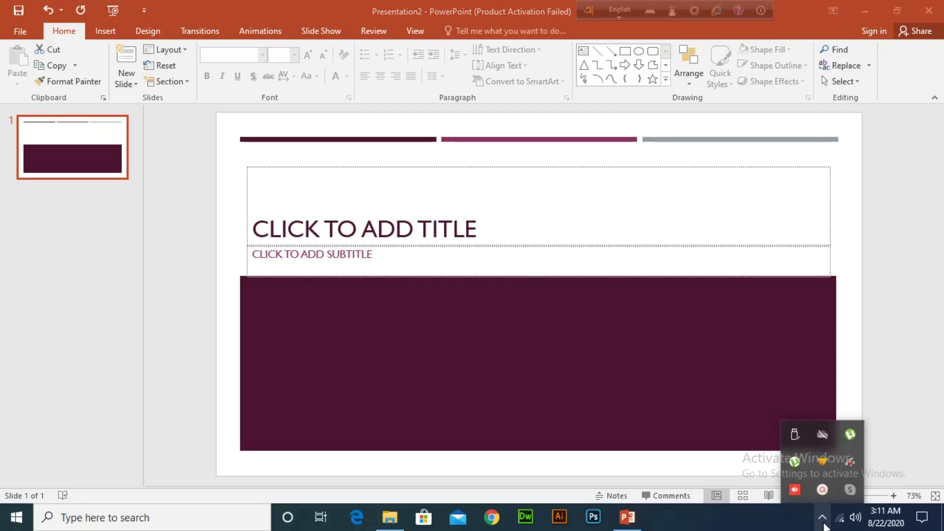
pyautogui.click(821, 488)
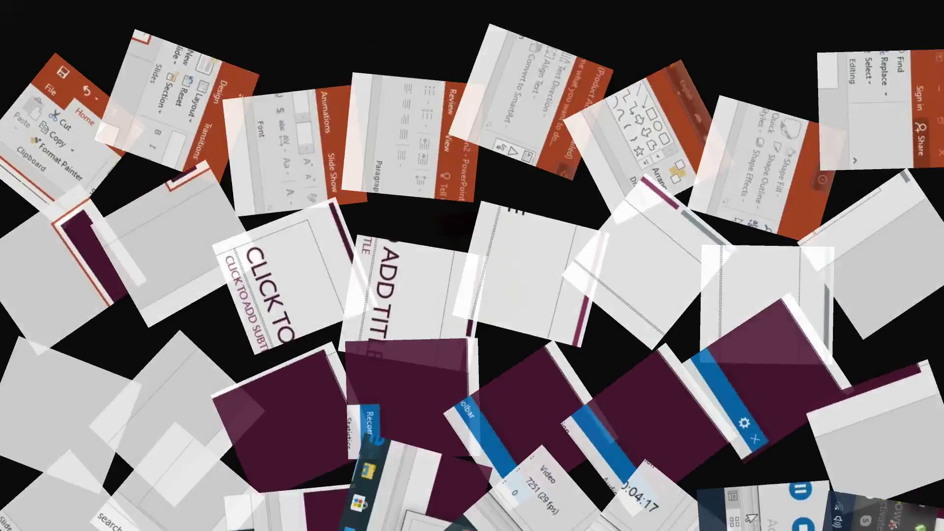